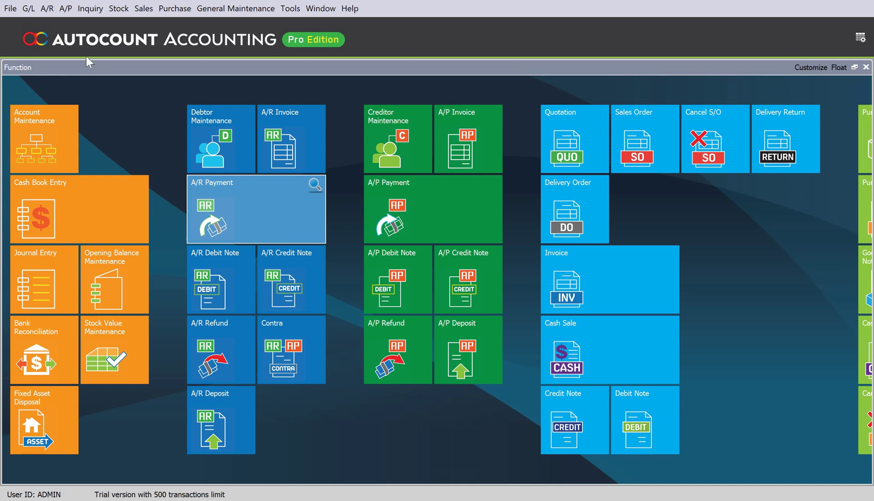
Create debtor 'ABC Sdn Bhd' (auto-coded 300-A001) in Debtor Maintenance and close the window
{"action": "left_click", "coordinate": [46, 11]}
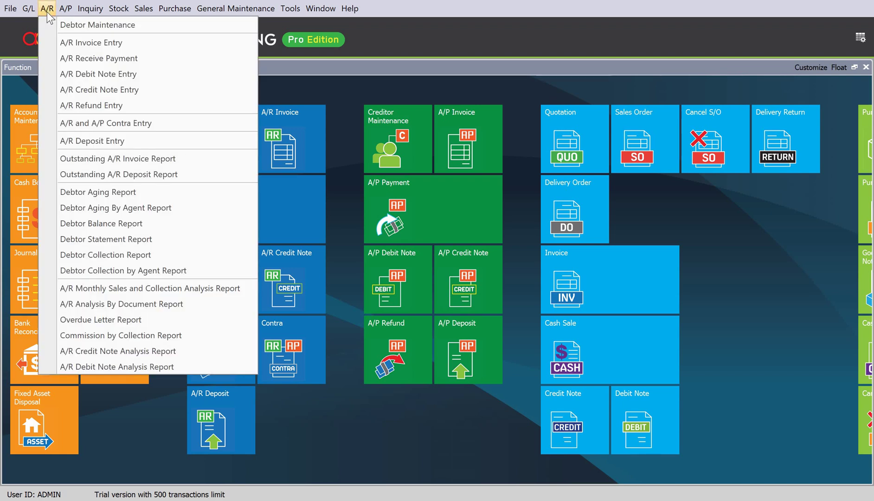
{"action": "left_click", "coordinate": [73, 28]}
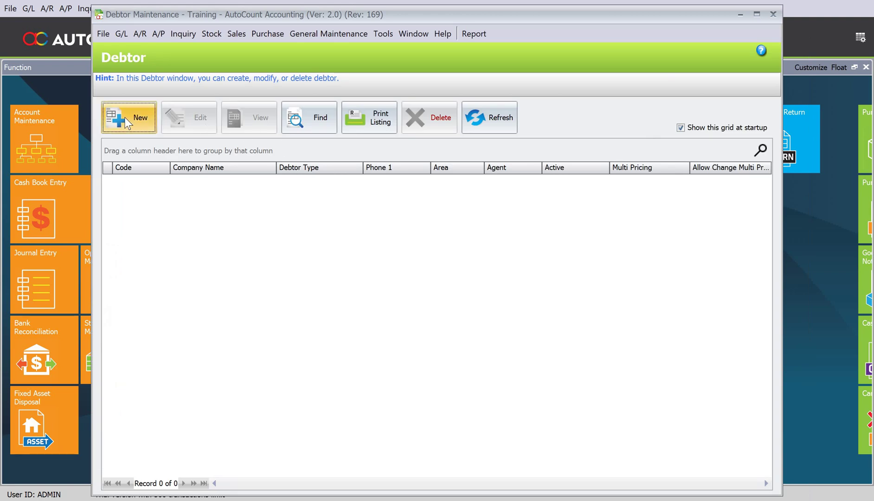
{"action": "left_click", "coordinate": [124, 117]}
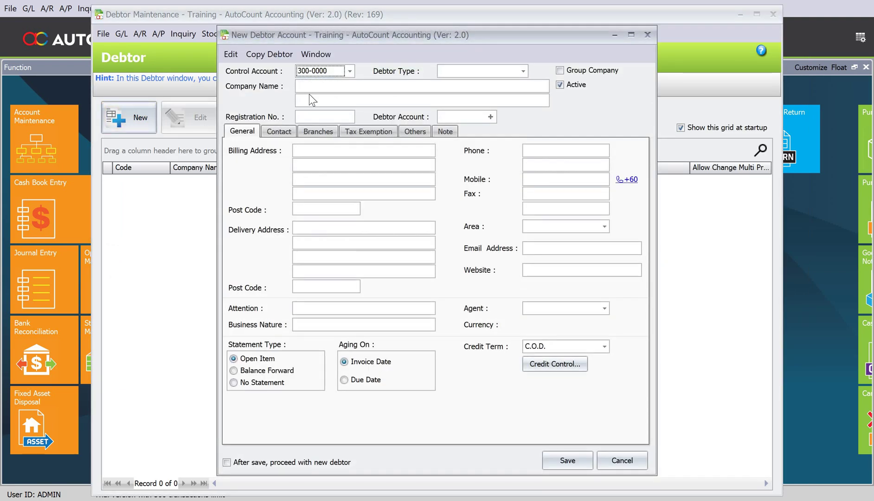
{"action": "left_click", "coordinate": [310, 90]}
{"action": "type", "text": "ABC Sdn Bhd"}
{"action": "key", "text": "Tab"}
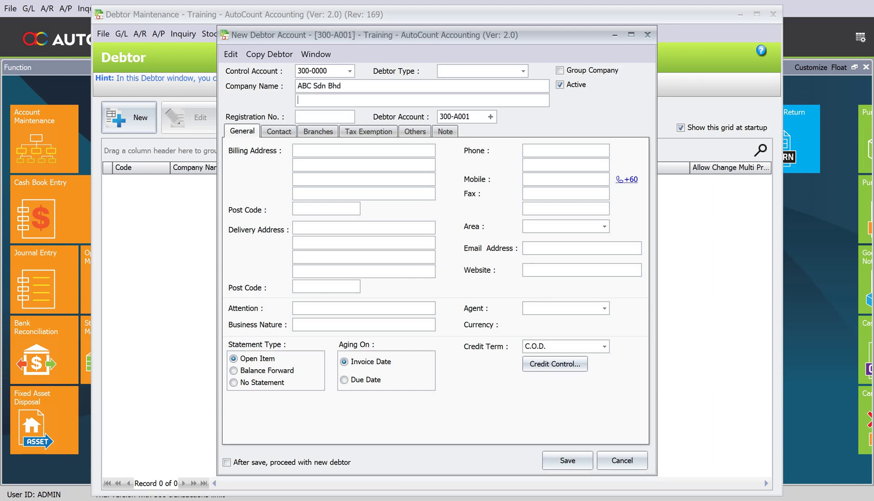
{"action": "left_click", "coordinate": [574, 457]}
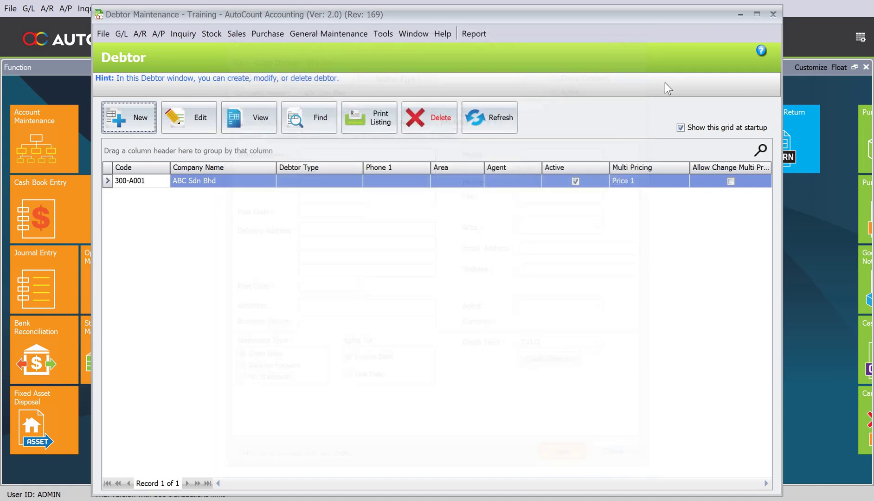
{"action": "left_click", "coordinate": [774, 15]}
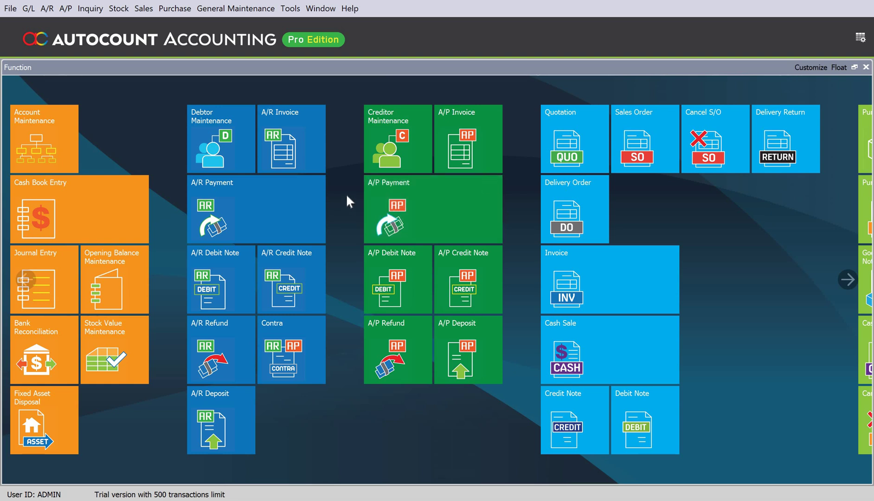
Start a new A/R invoice for debtor ABC Sdn Bhd, numbered IV10001
{"action": "left_click", "coordinate": [47, 9]}
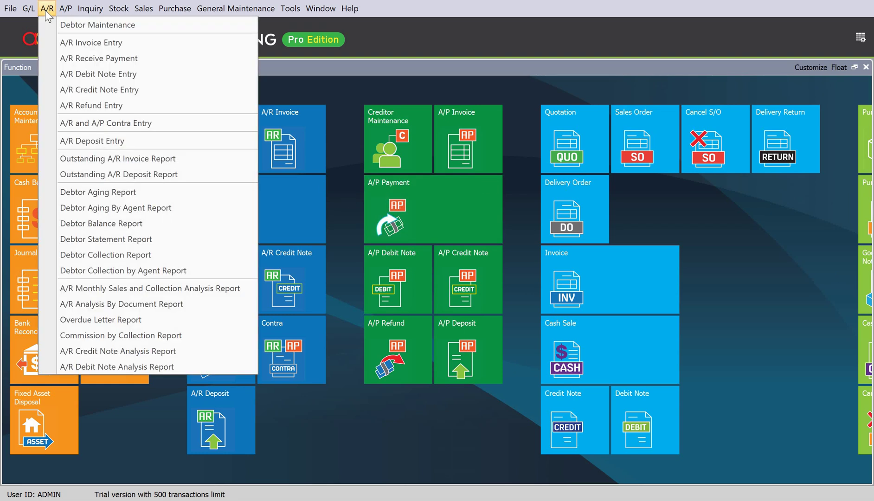
{"action": "left_click", "coordinate": [72, 42]}
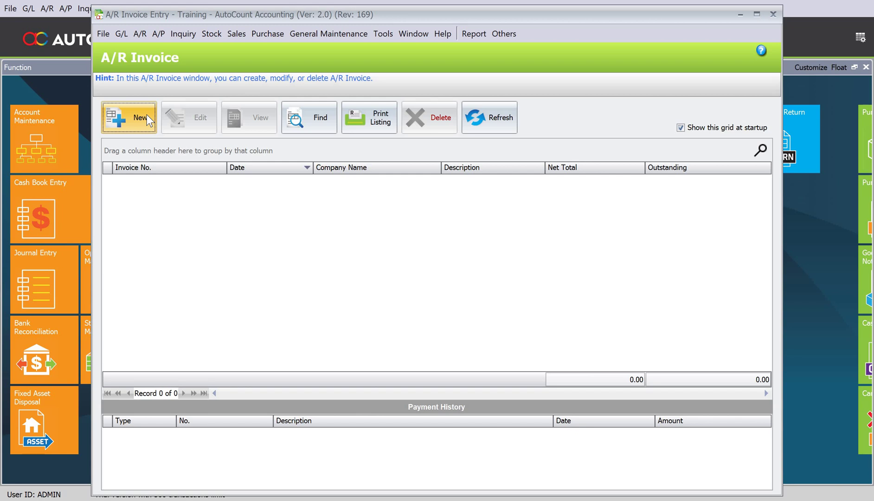
{"action": "left_click", "coordinate": [147, 116]}
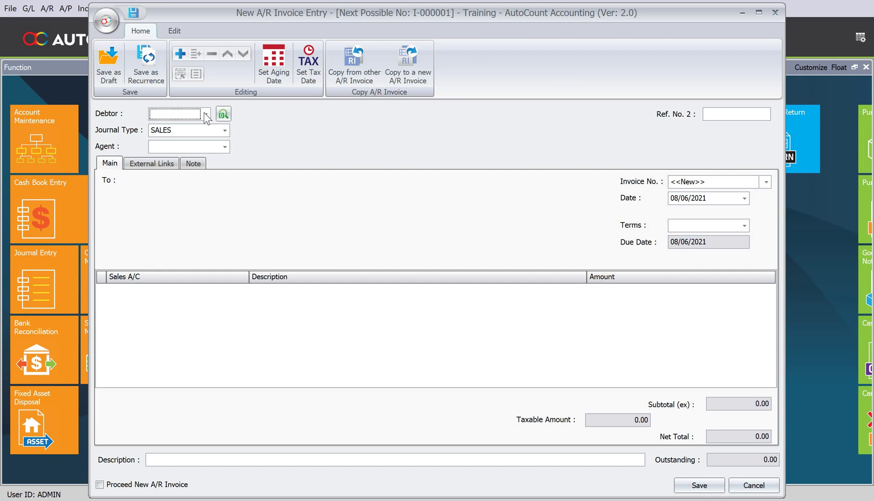
{"action": "left_click", "coordinate": [204, 114]}
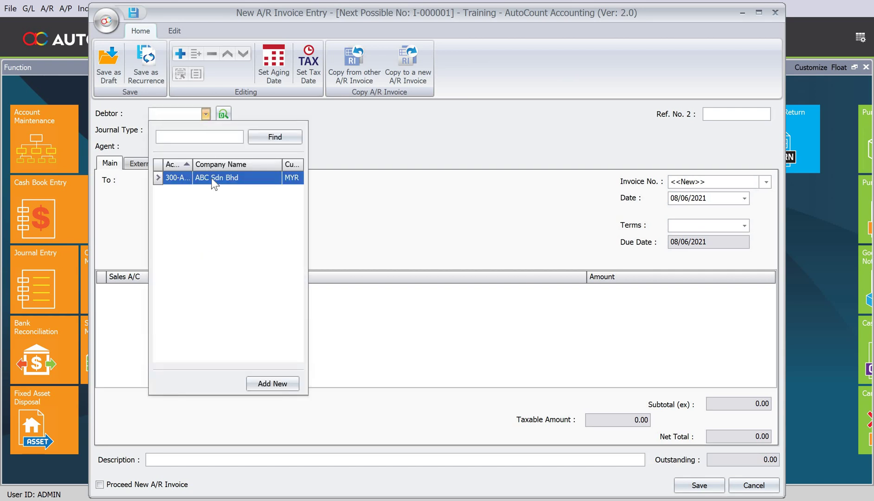
{"action": "left_click", "coordinate": [214, 180]}
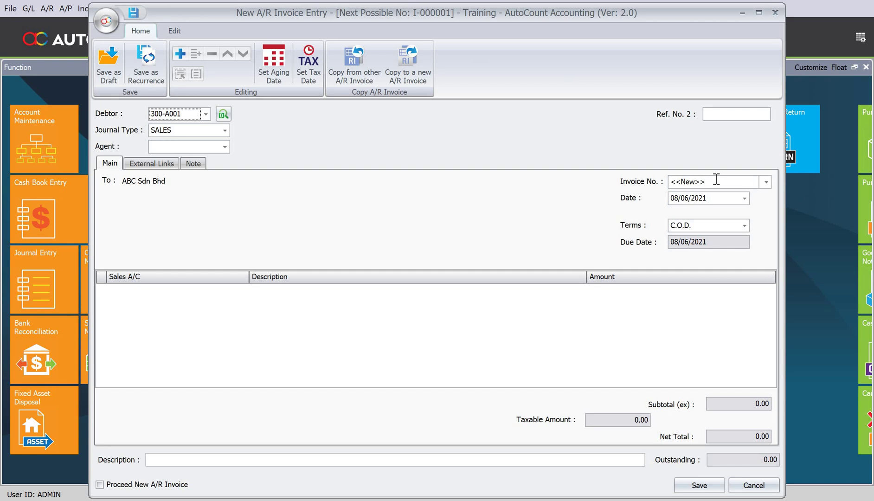
{"action": "left_click_drag", "start_coordinate": [716, 179], "coordinate": [605, 172]}
{"action": "type", "text": "IV10001"}
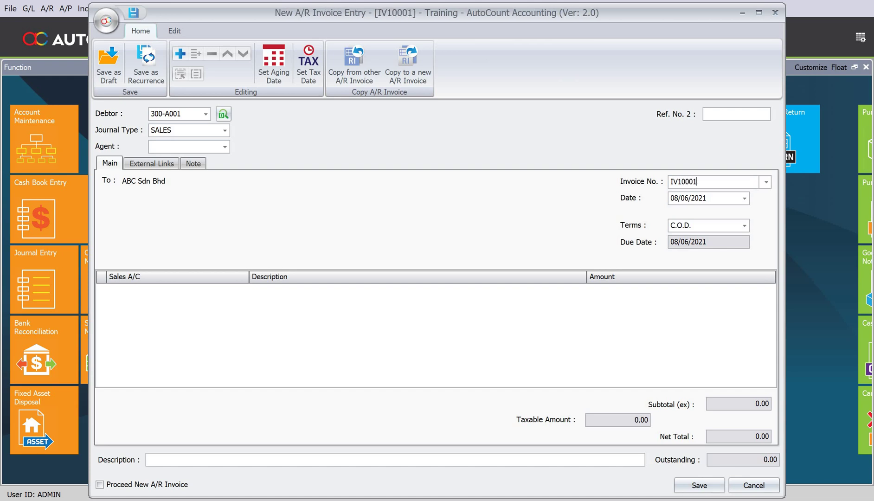
Set the invoice date to 05/02/2019 using the calendar
{"action": "left_click", "coordinate": [744, 199]}
{"action": "left_click", "coordinate": [744, 241]}
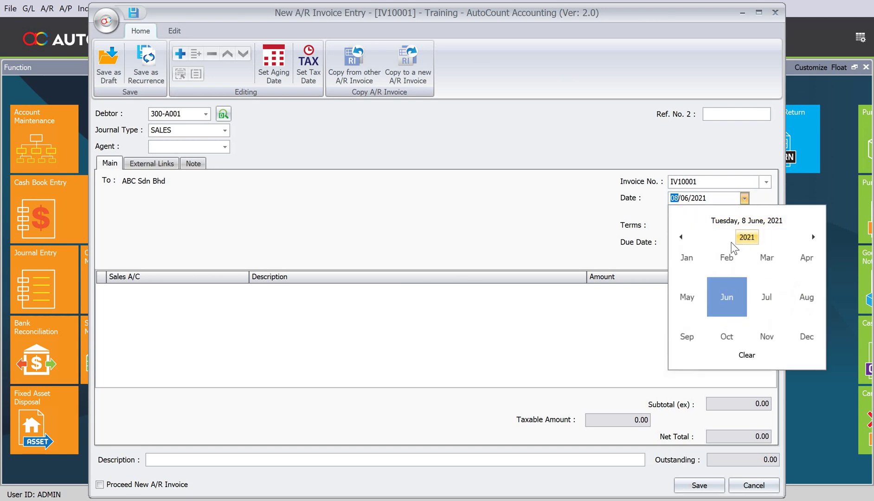
{"action": "left_click", "coordinate": [683, 243]}
{"action": "left_click", "coordinate": [683, 242]}
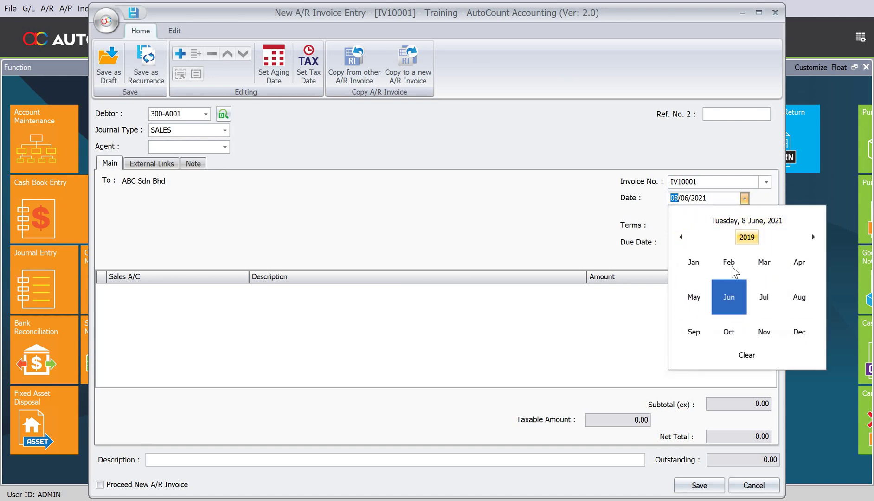
{"action": "left_click", "coordinate": [728, 262]}
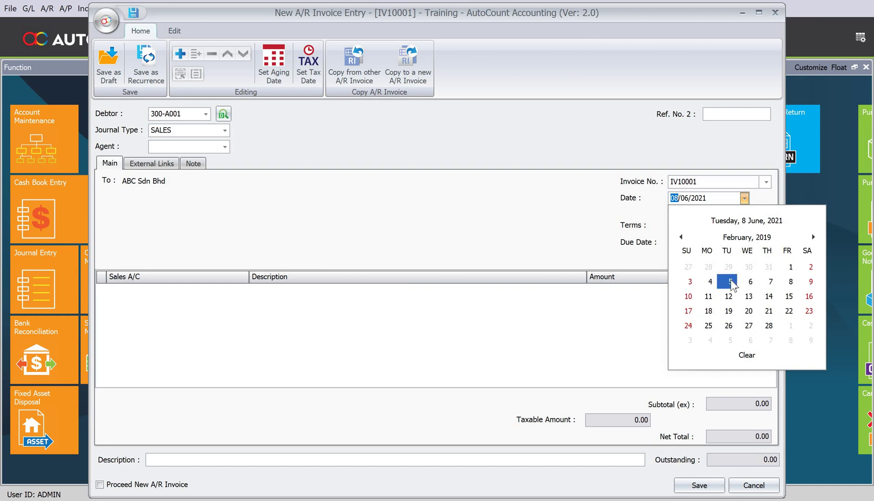
{"action": "left_click", "coordinate": [730, 282]}
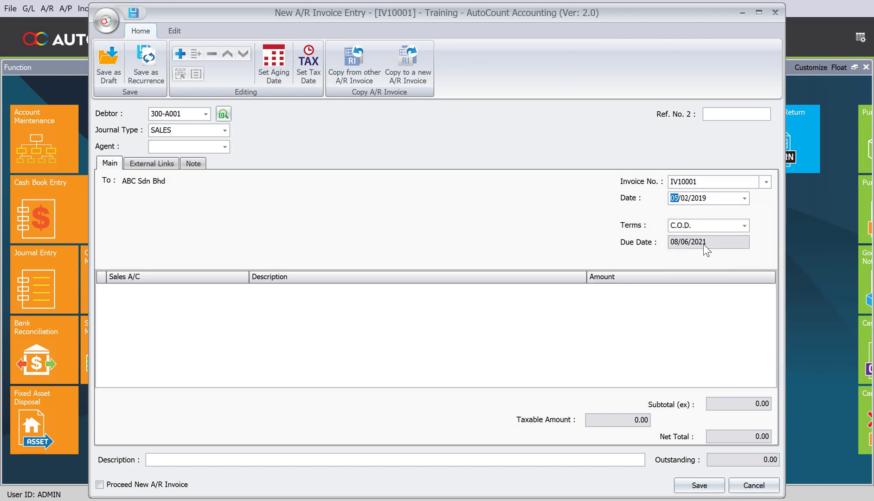
{"action": "key", "text": "Tab"}
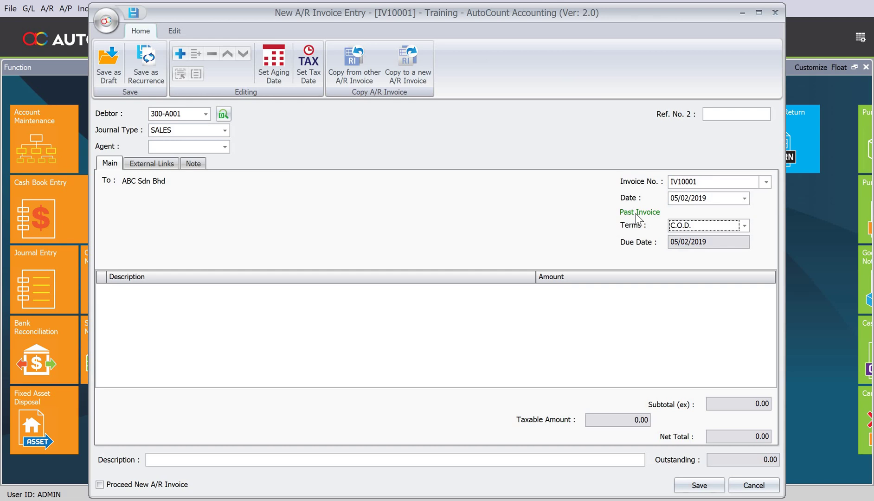
Add an invoice line of 2,000.00 and give the invoice the description 'Opening Balance'
{"action": "left_click", "coordinate": [181, 53]}
{"action": "left_click", "coordinate": [627, 289]}
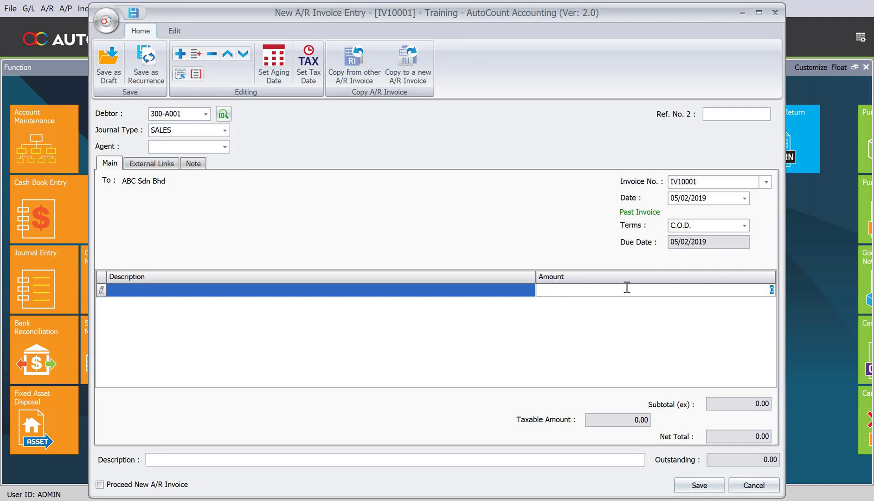
{"action": "type", "text": "2000"}
{"action": "left_click", "coordinate": [322, 457]}
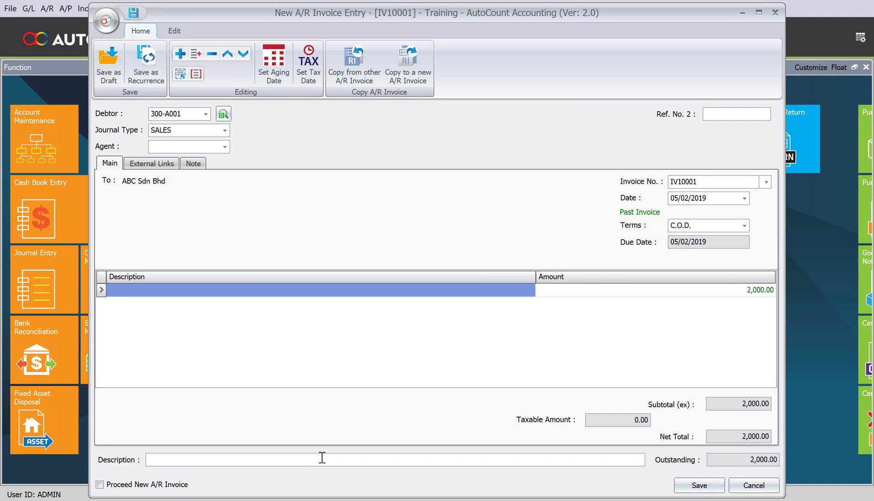
{"action": "type", "text": "Opening Balance"}
Attempt to save the invoice, dismiss the locked opening balance warning, and close the invoice windows
{"action": "left_click", "coordinate": [701, 491]}
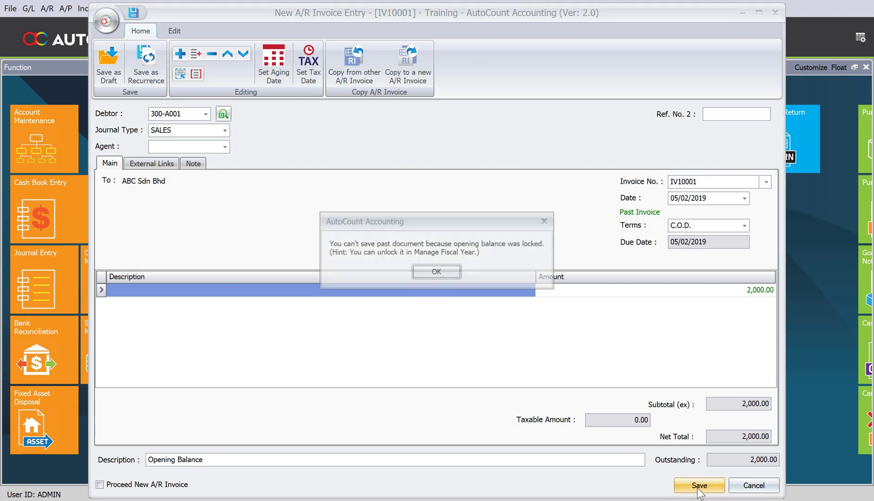
{"action": "left_click", "coordinate": [437, 276]}
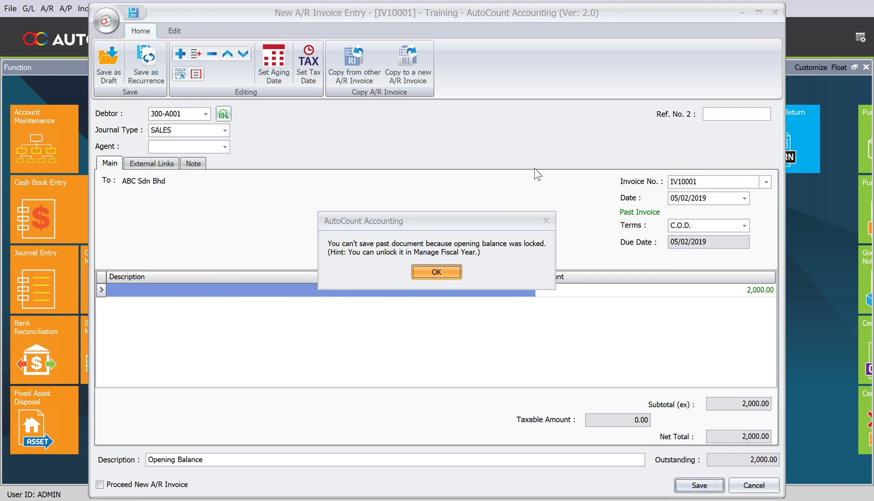
{"action": "left_click", "coordinate": [740, 12]}
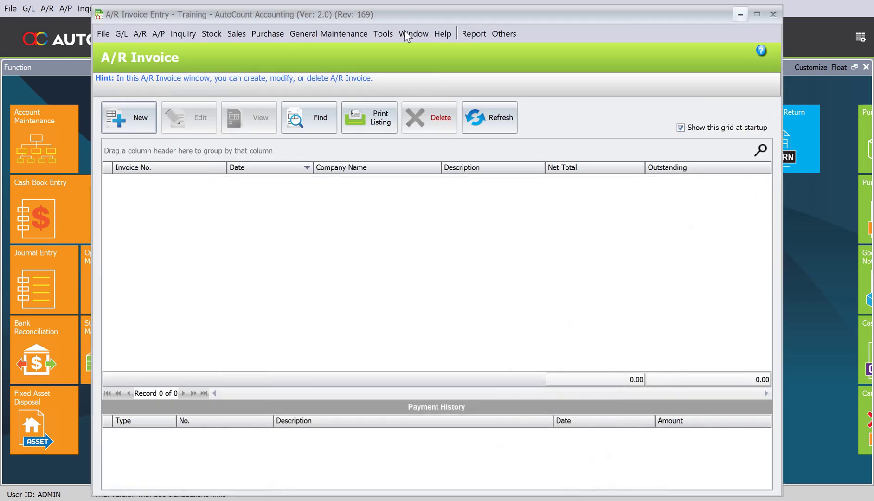
{"action": "left_click", "coordinate": [773, 15]}
Turn off Lock Opening Balance in Manage Fiscal Year and return to the pending IV10001 invoice
{"action": "left_click", "coordinate": [289, 8]}
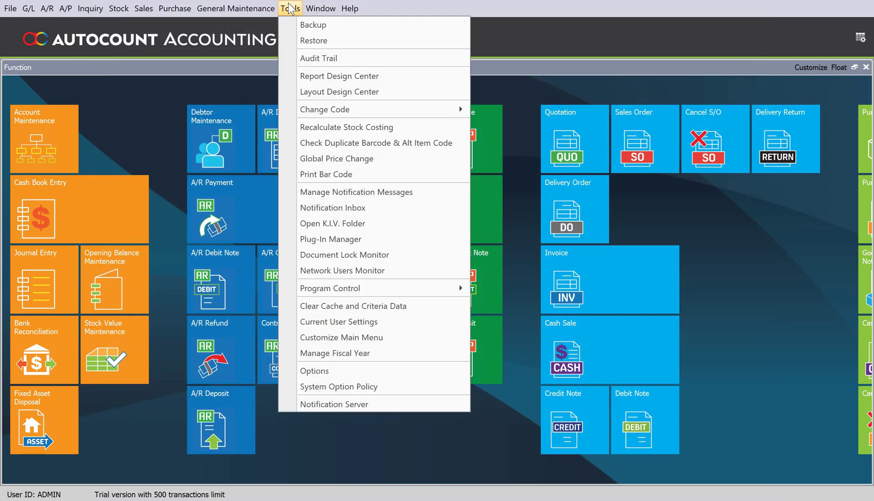
{"action": "left_click", "coordinate": [411, 351]}
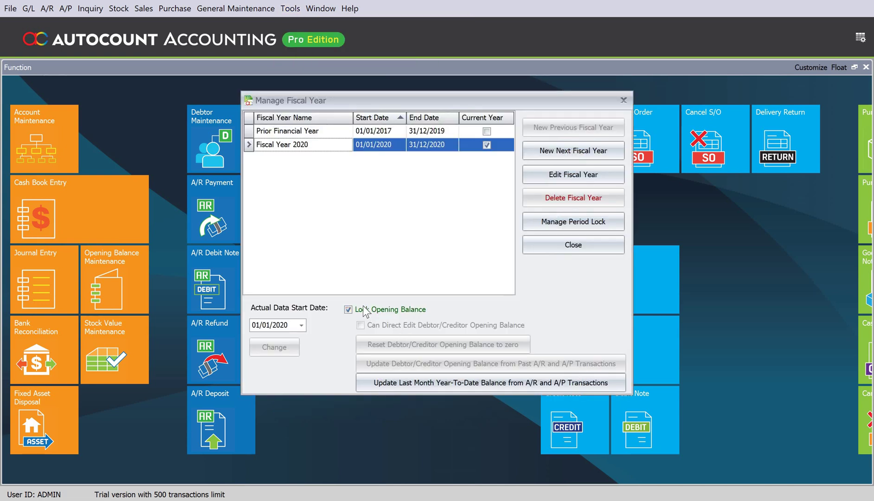
{"action": "left_click", "coordinate": [366, 310]}
{"action": "left_click", "coordinate": [567, 245]}
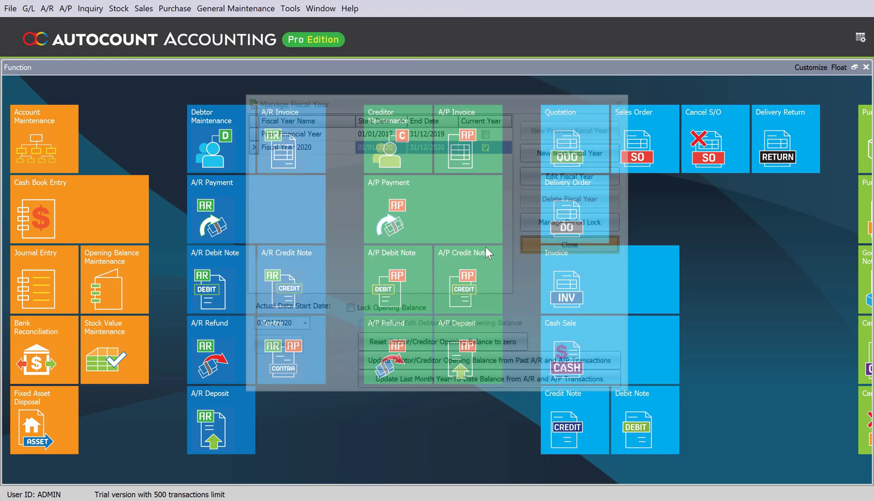
{"action": "left_click", "coordinate": [319, 9]}
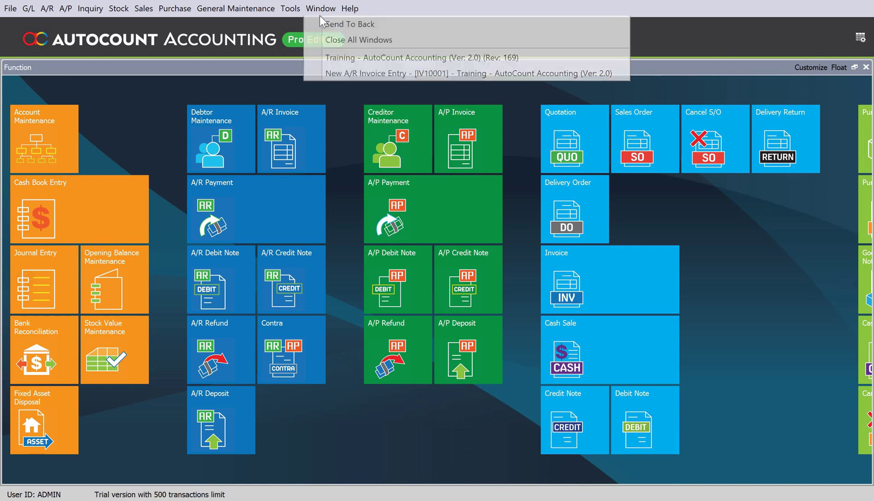
{"action": "left_click", "coordinate": [365, 75]}
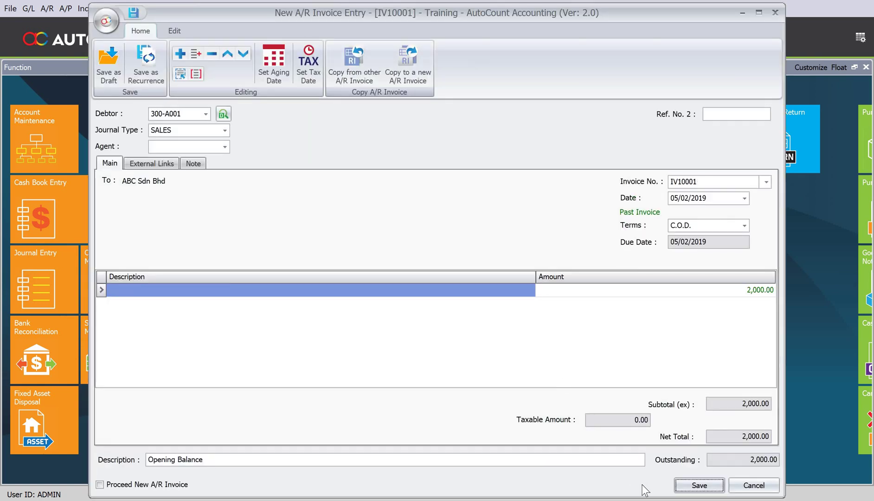
Save invoice IV10001 and view it in the A/R invoice list
{"action": "left_click", "coordinate": [698, 485]}
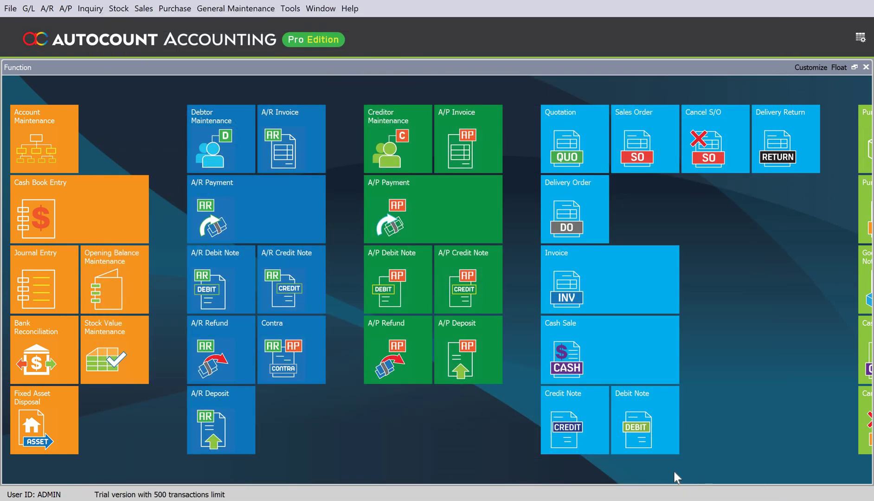
{"action": "left_click", "coordinate": [298, 131]}
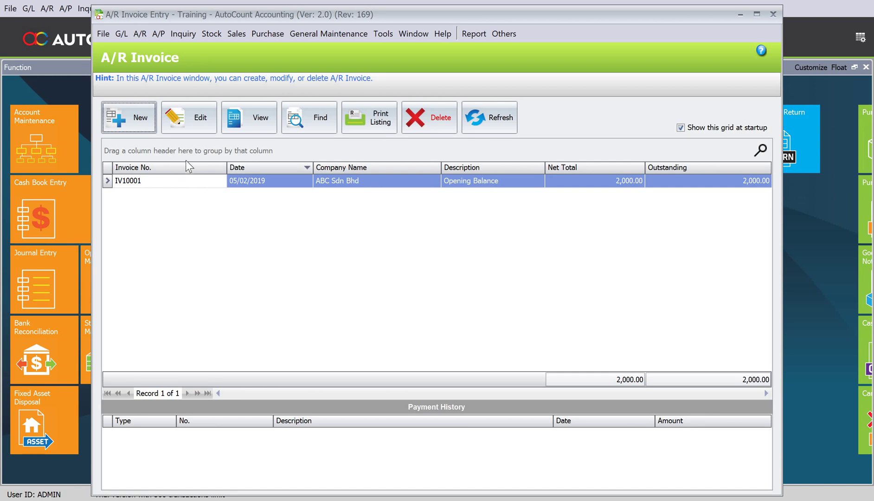
Start invoice IV2043 for ABC Sdn Bhd and pick 20 October as its date
{"action": "left_click", "coordinate": [140, 124]}
{"action": "left_click", "coordinate": [206, 114]}
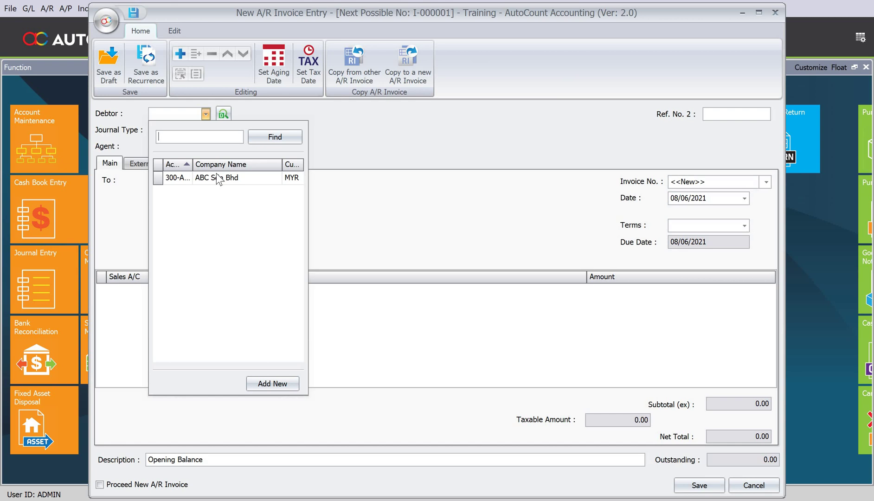
{"action": "left_click", "coordinate": [718, 184]}
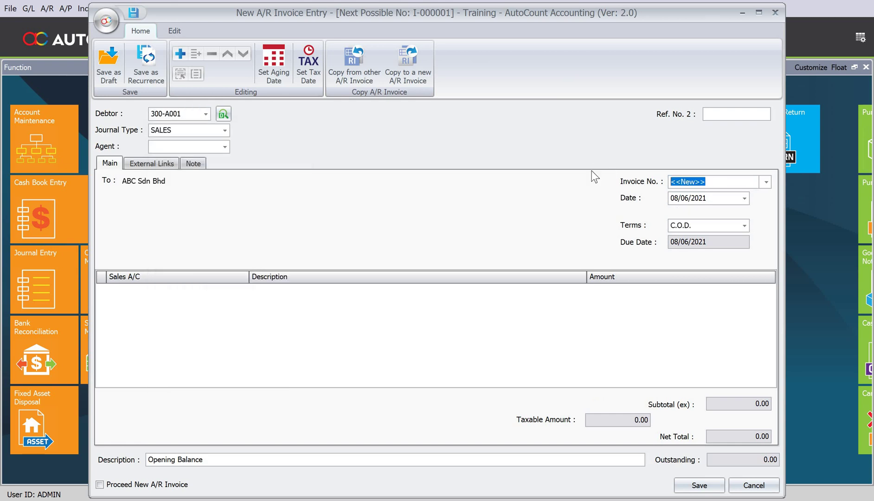
{"action": "type", "text": "IV2043"}
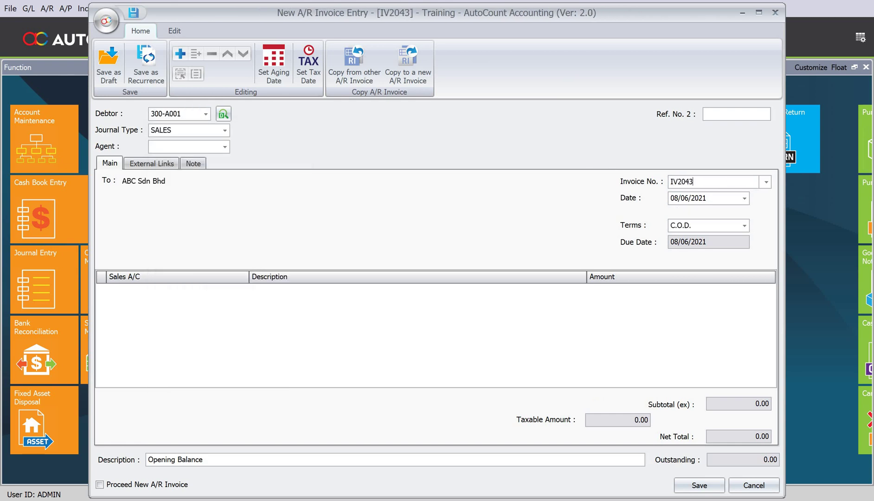
{"action": "key", "text": "Tab"}
{"action": "left_click", "coordinate": [744, 197]}
{"action": "left_click", "coordinate": [681, 237]}
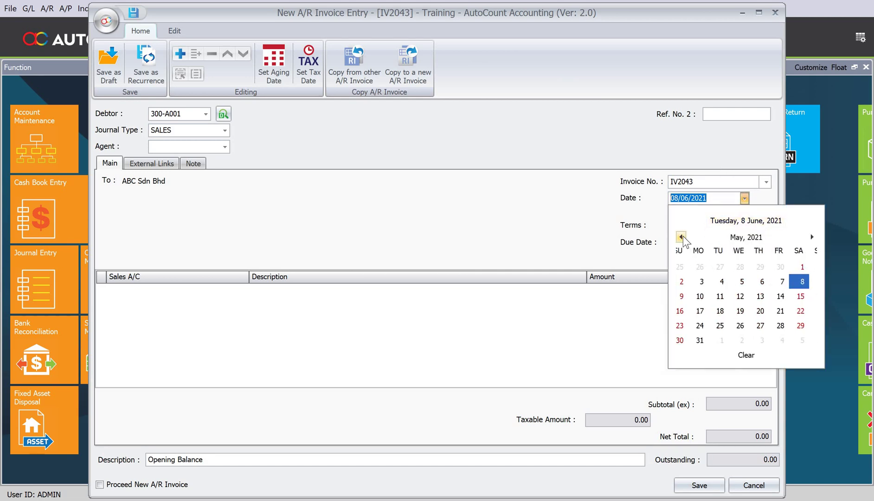
{"action": "left_click", "coordinate": [681, 236]}
{"action": "left_click", "coordinate": [681, 236]}
{"action": "left_click", "coordinate": [681, 237]}
{"action": "scroll", "coordinate": [740, 302], "scroll_direction": "up", "scroll_amount": 4}
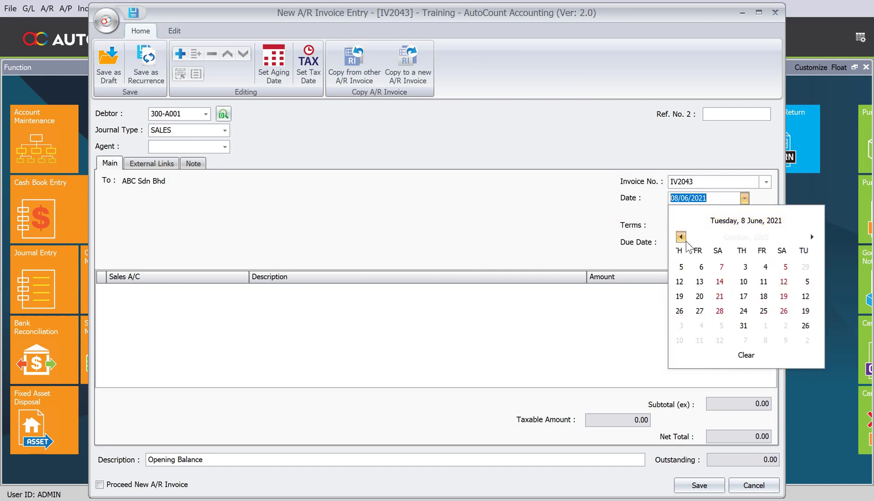
{"action": "left_click", "coordinate": [726, 311]}
{"action": "key", "text": "Tab"}
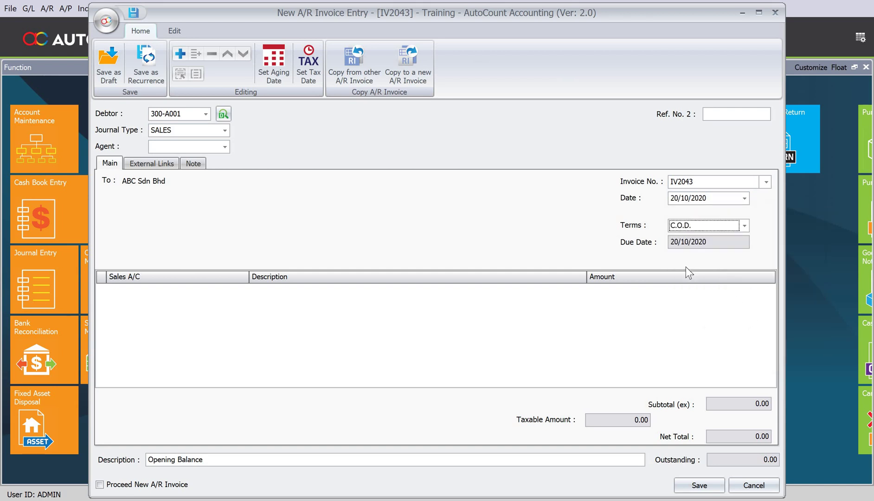
Fix the date to 20/10/2019 and add a 5,000 line described 'IV Original Amount RM10,000 (paid RM5,000)'
{"action": "left_click", "coordinate": [182, 54]}
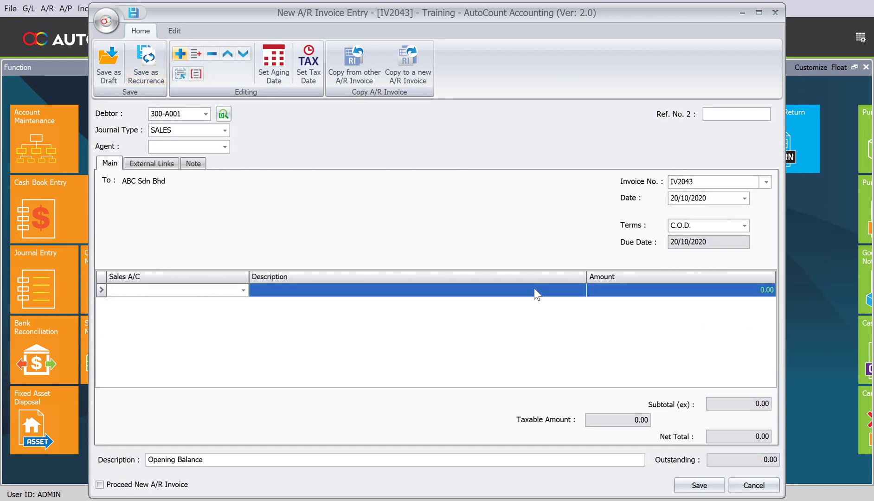
{"action": "left_click", "coordinate": [639, 292]}
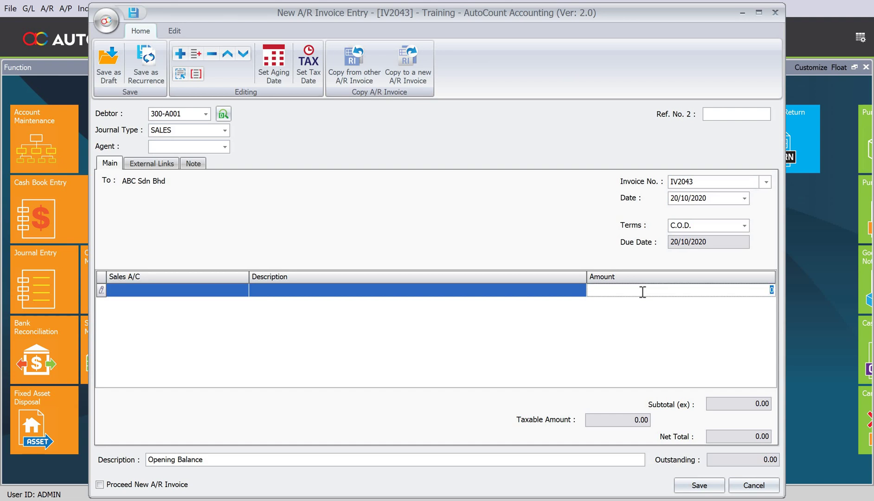
{"action": "left_click", "coordinate": [725, 198]}
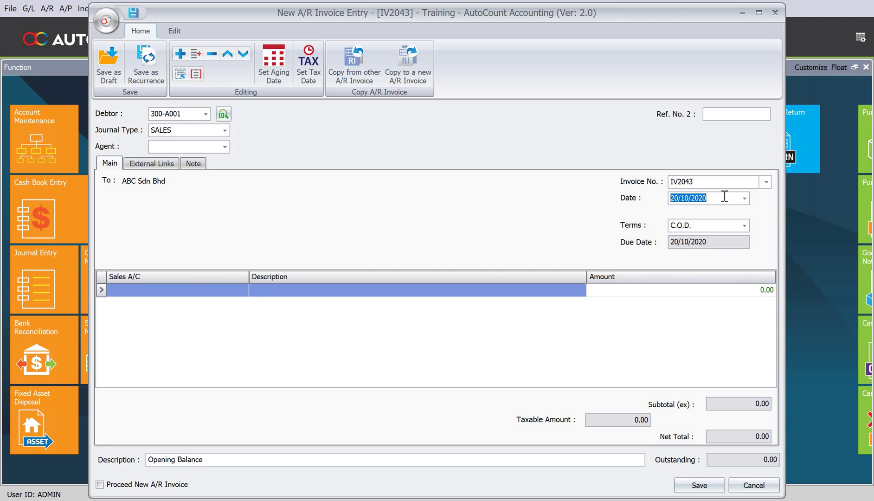
{"action": "type", "text": "20/10/2019"}
{"action": "key", "text": "Tab"}
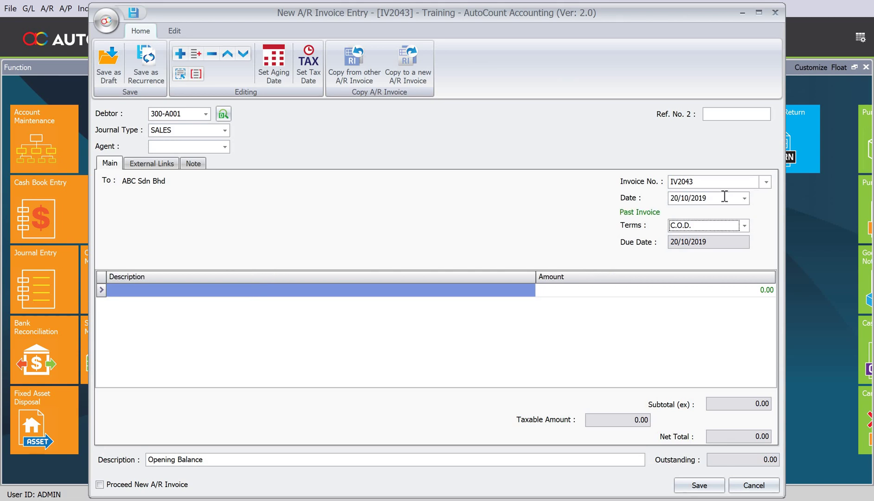
{"action": "left_click", "coordinate": [717, 289]}
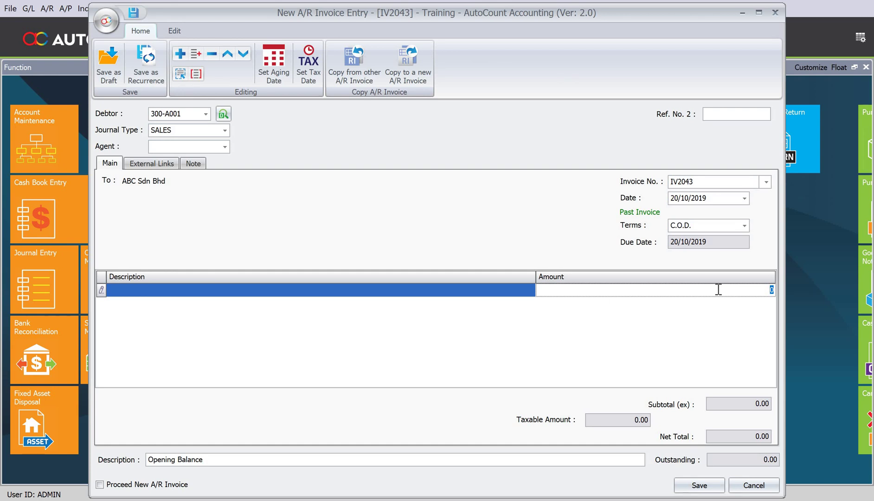
{"action": "type", "text": "5000"}
{"action": "left_click", "coordinate": [285, 290]}
{"action": "type", "text": "I"}
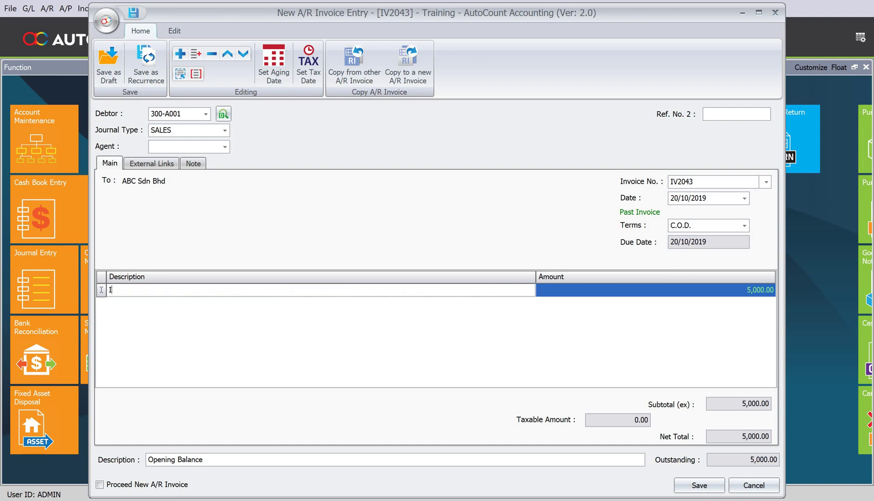
{"action": "type", "text": "V Original Amount RM10,000 ("}
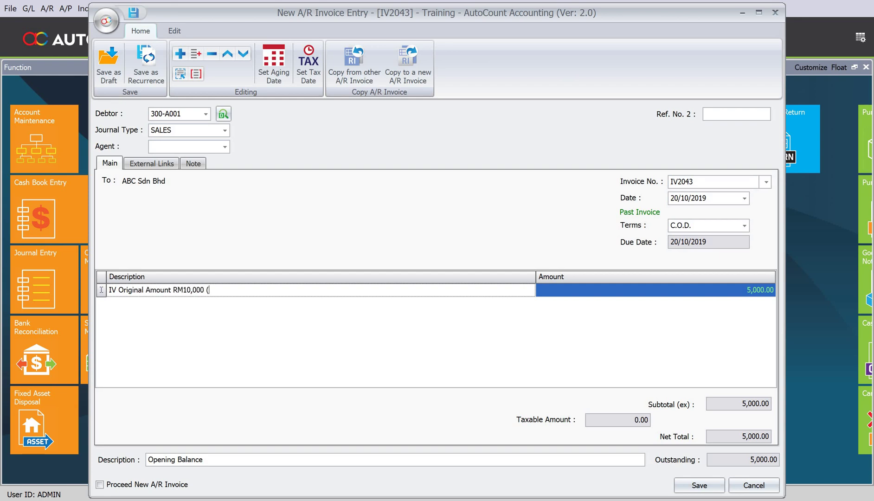
{"action": "type", "text": "paid RM5,000)"}
Save invoice IV2043, then create debtor 'DEF Sdn Bhd' with code 300-D001
{"action": "left_click", "coordinate": [688, 491]}
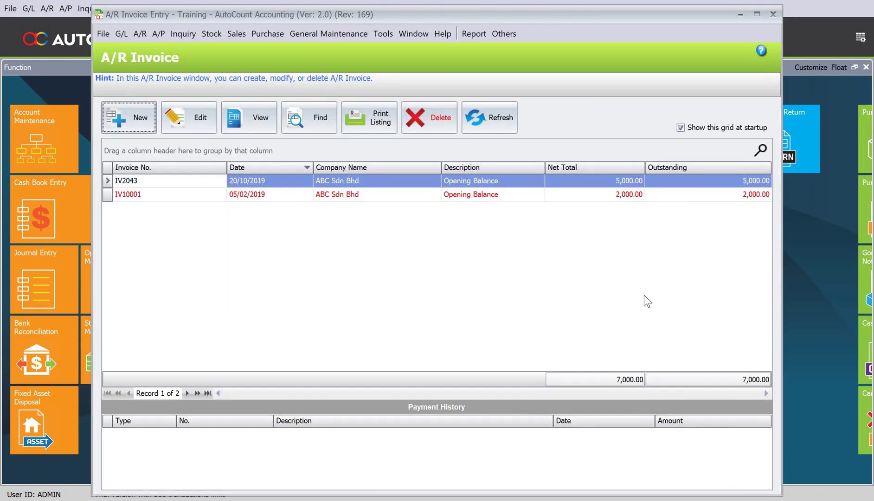
{"action": "left_click", "coordinate": [774, 19]}
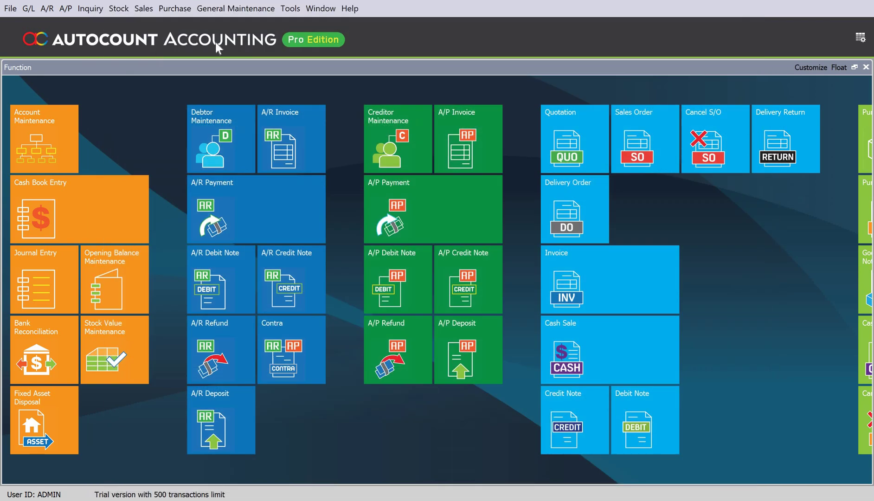
{"action": "left_click", "coordinate": [48, 12]}
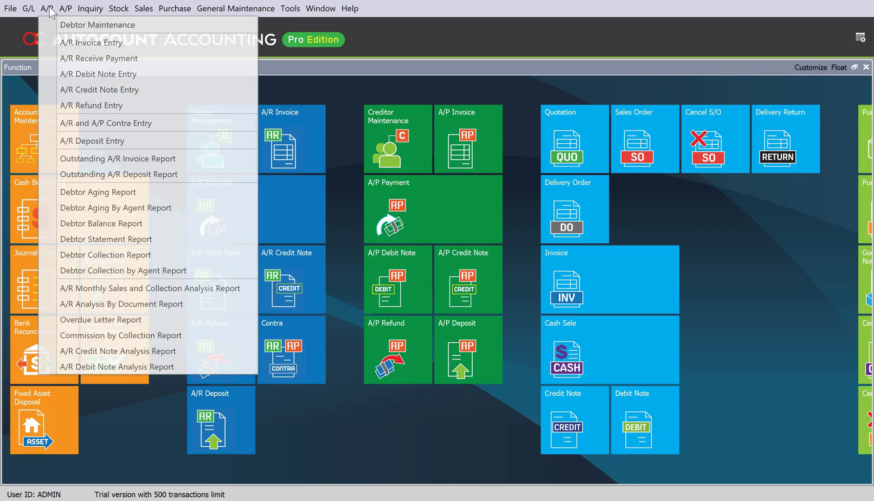
{"action": "left_click", "coordinate": [54, 22]}
{"action": "left_click", "coordinate": [125, 117]}
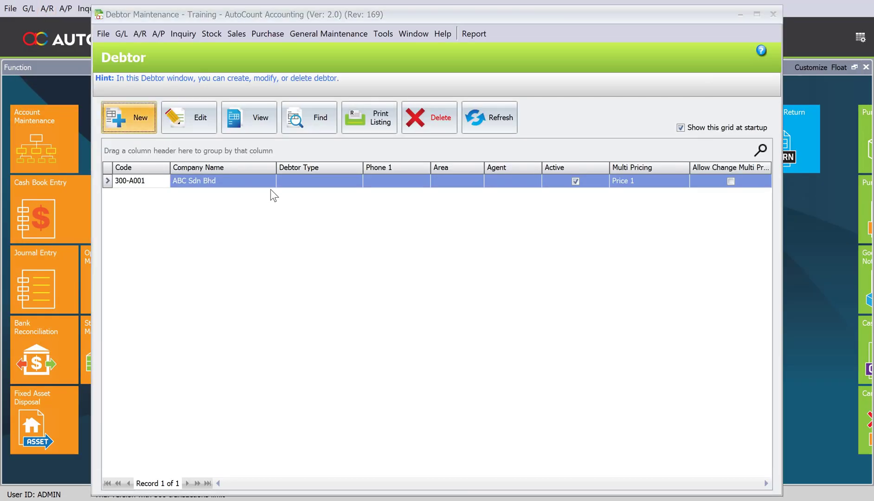
{"action": "left_click", "coordinate": [328, 86]}
{"action": "type", "text": "DEF"}
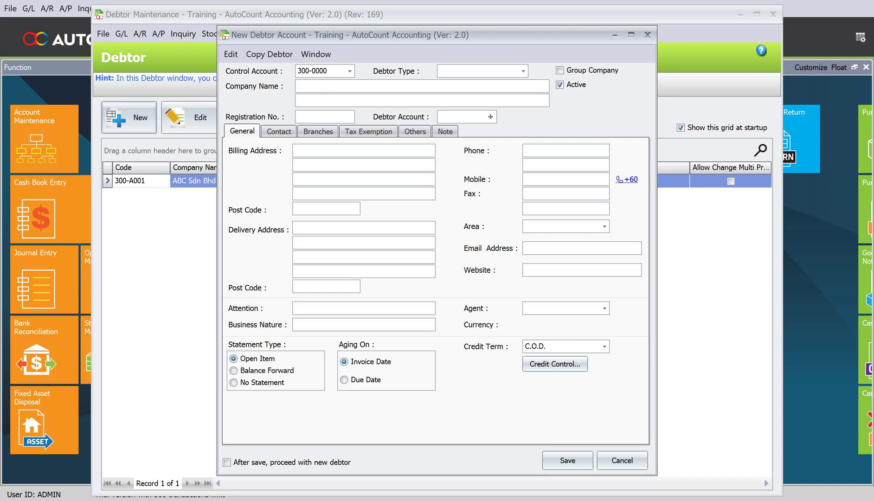
{"action": "type", "text": " Sdn Bhd"}
{"action": "key", "text": "Tab"}
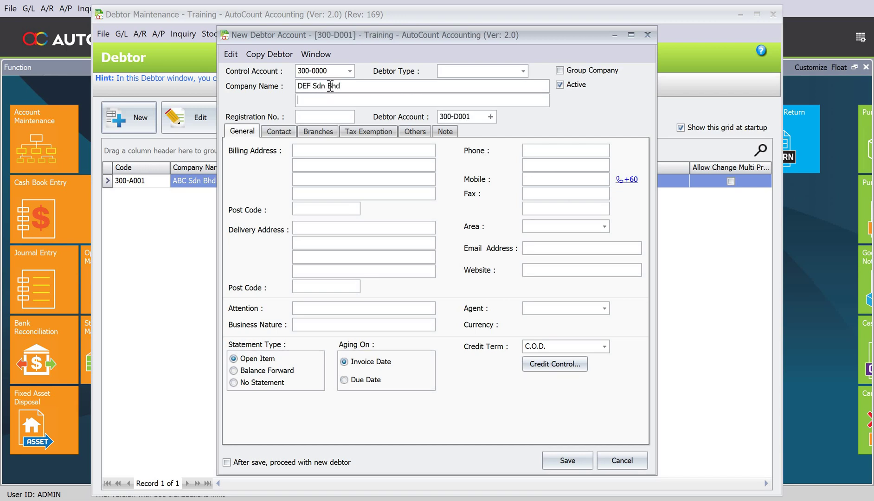
{"action": "left_click", "coordinate": [560, 467]}
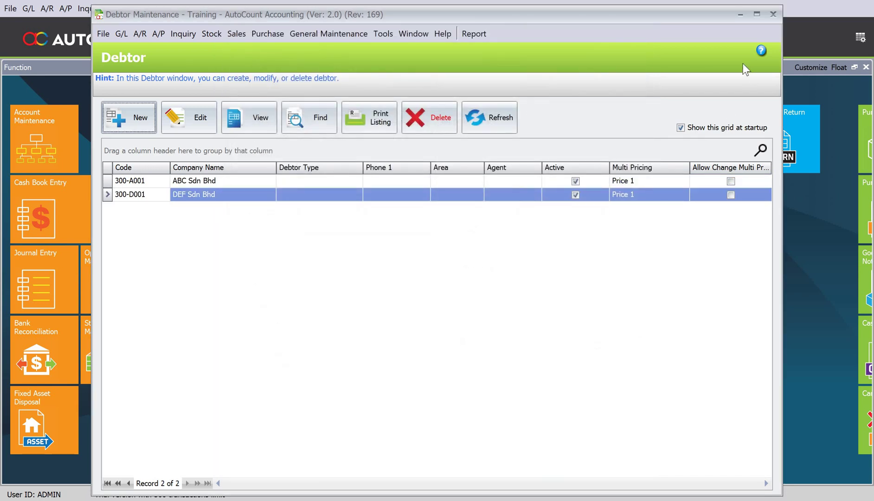
Start credit note CN-0001 for DEF Sdn Bhd dated 31/12/2019
{"action": "left_click", "coordinate": [773, 14]}
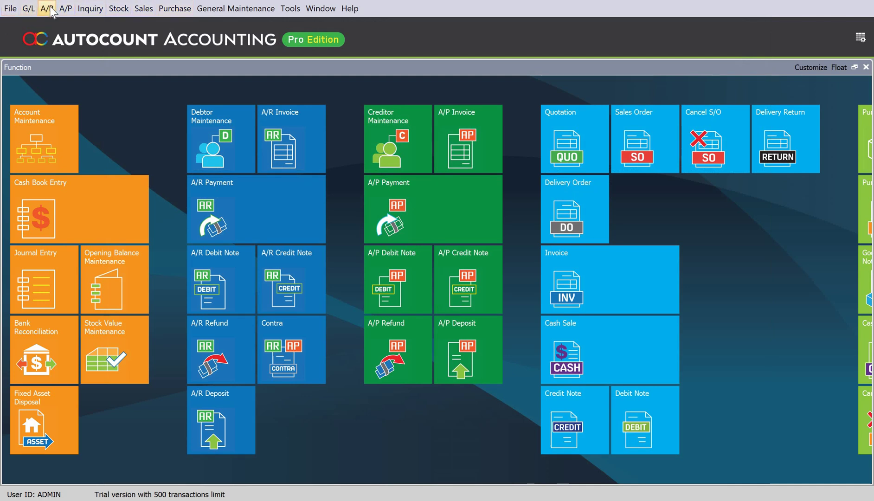
{"action": "left_click", "coordinate": [47, 9]}
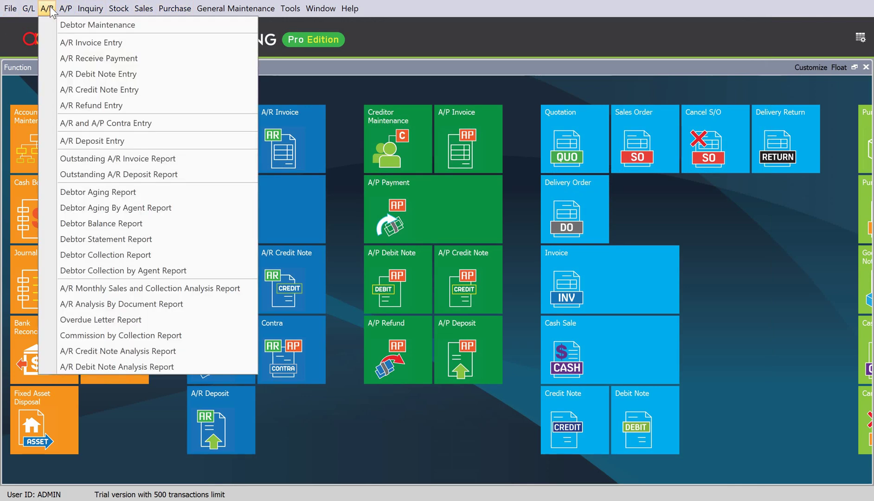
{"action": "left_click", "coordinate": [97, 89]}
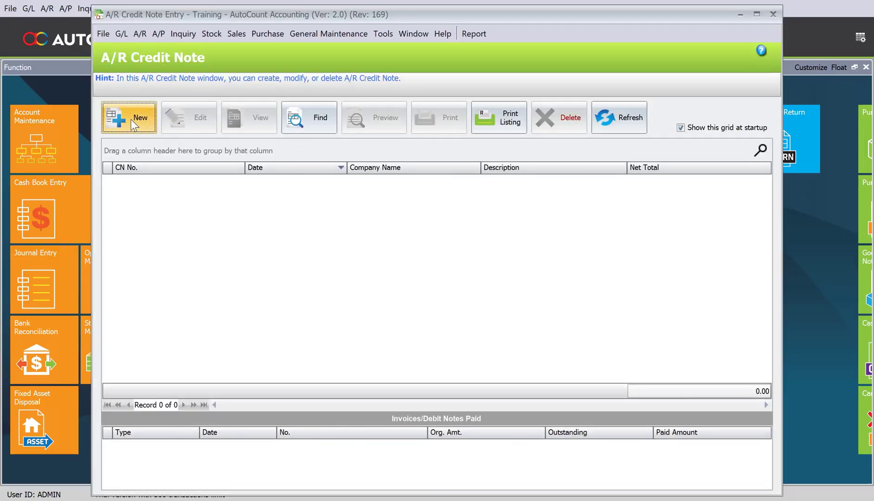
{"action": "key", "text": "Return"}
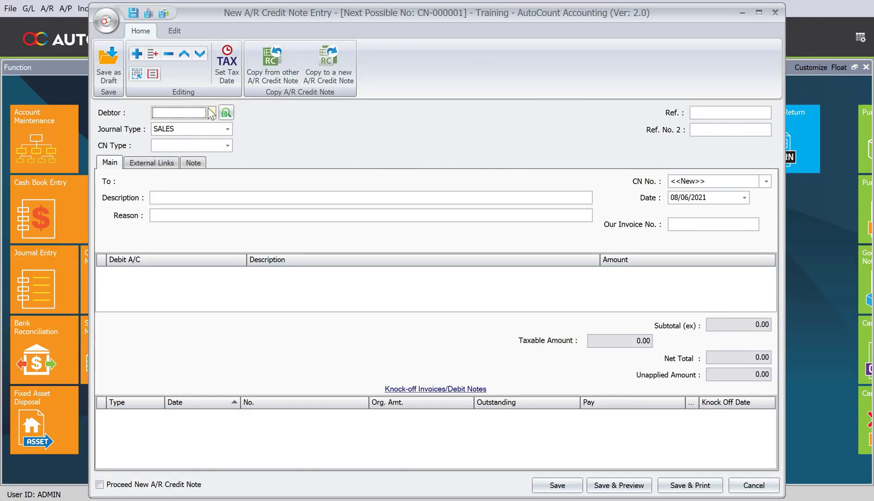
{"action": "left_click", "coordinate": [212, 113]}
{"action": "left_click", "coordinate": [211, 188]}
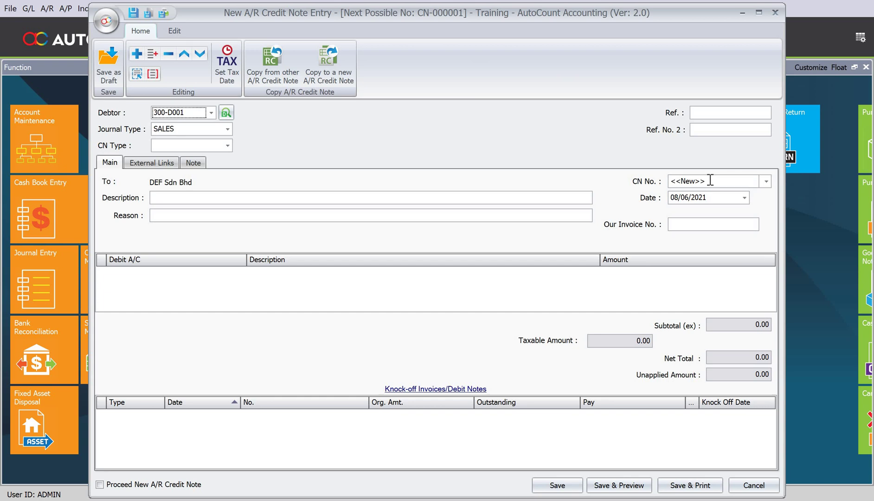
{"action": "left_click", "coordinate": [710, 180]}
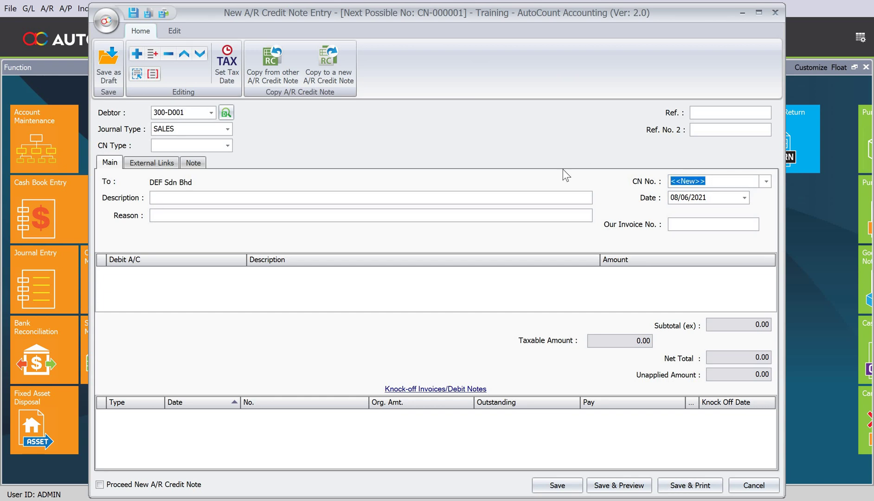
{"action": "type", "text": "CN-0001"}
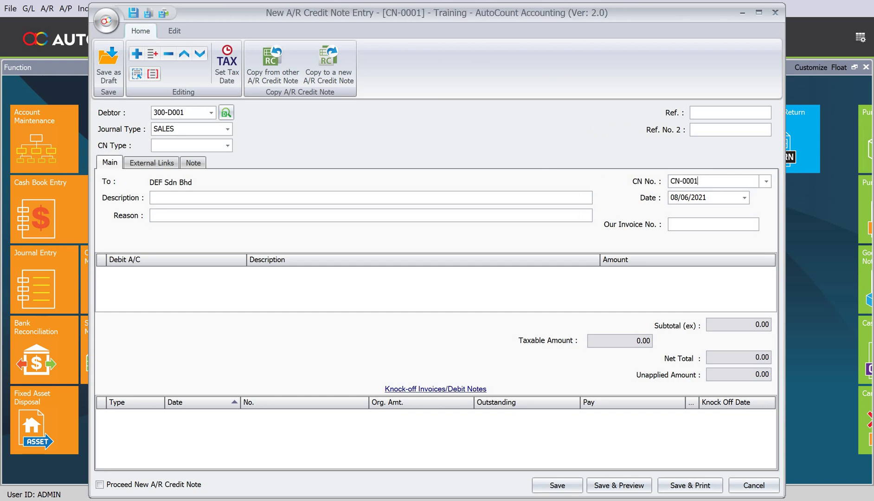
{"action": "key", "text": "Tab"}
{"action": "type", "text": "31/12/2019"}
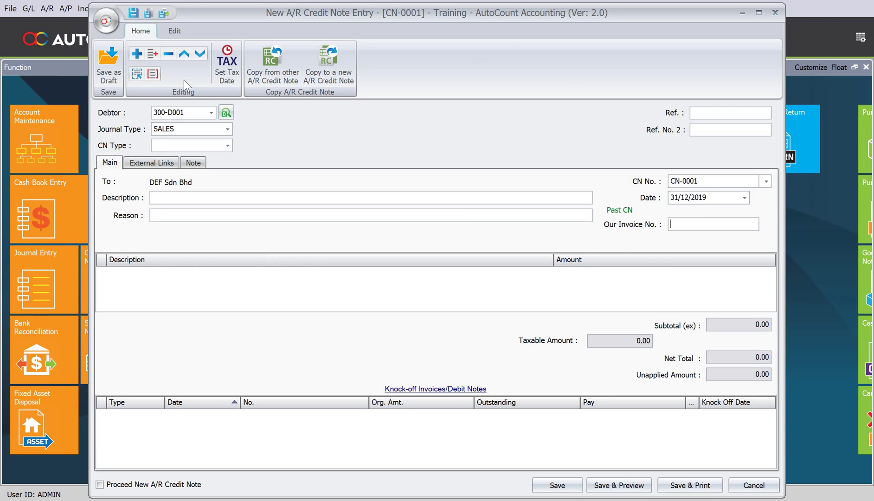
Add a 200.00 line to the credit note and save it
{"action": "left_click", "coordinate": [138, 55]}
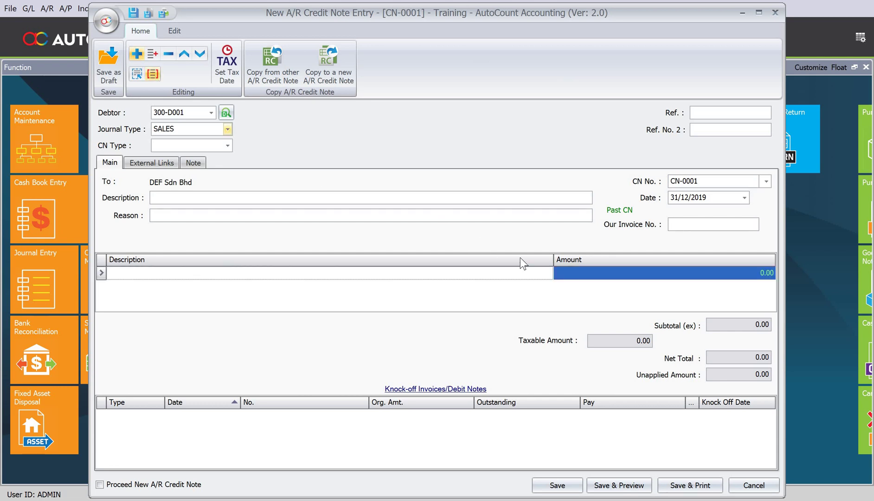
{"action": "left_click", "coordinate": [568, 269]}
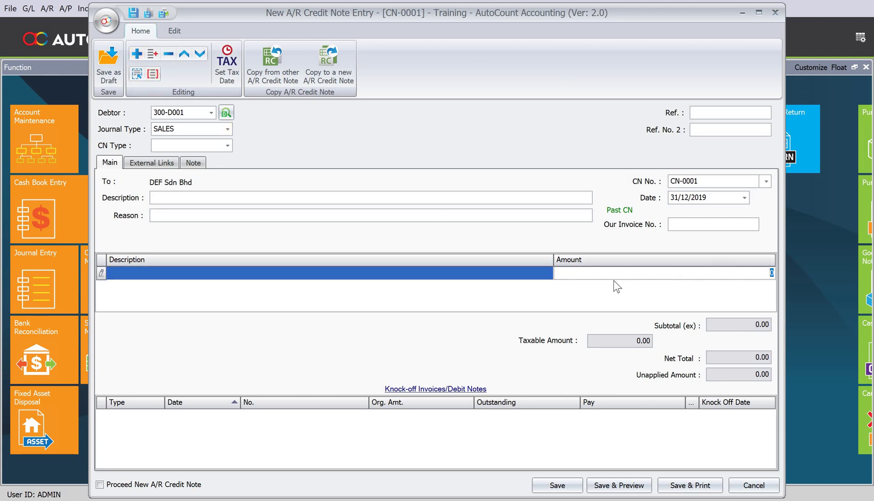
{"action": "type", "text": "200"}
{"action": "left_click", "coordinate": [570, 484]}
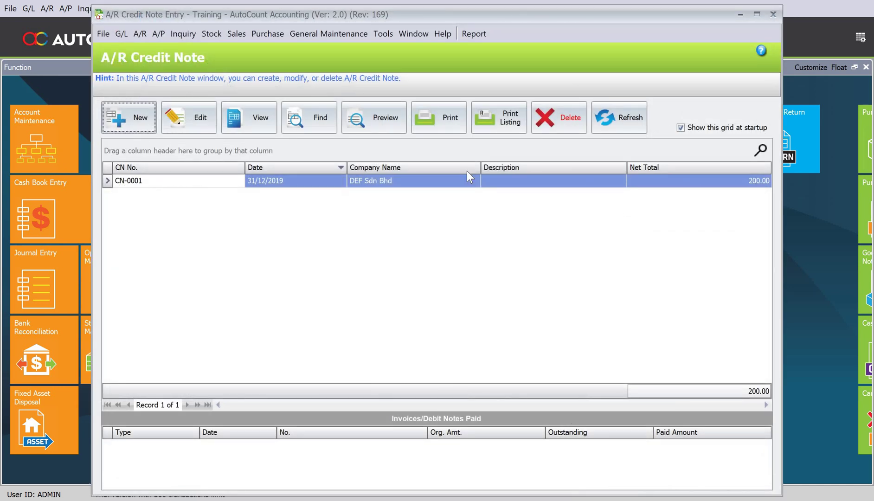
Run the Debtor Aging report for all debtors as at 01/01/2020
{"action": "left_click", "coordinate": [774, 15]}
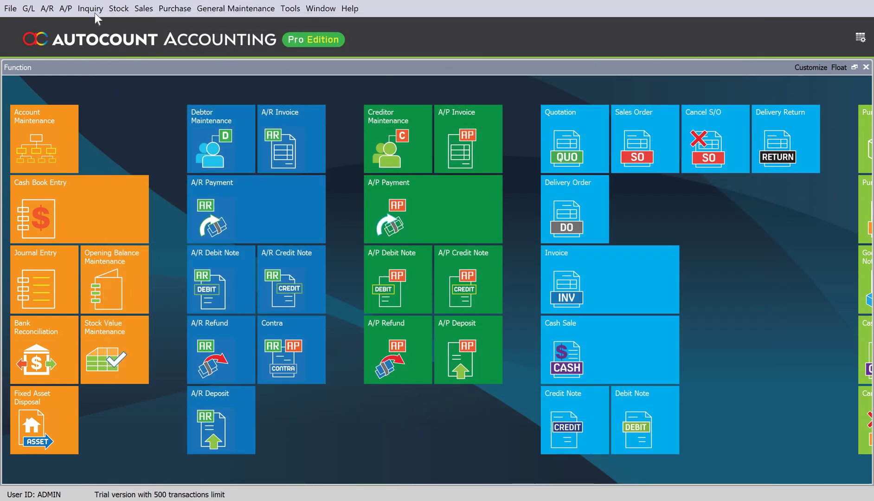
{"action": "left_click", "coordinate": [44, 8]}
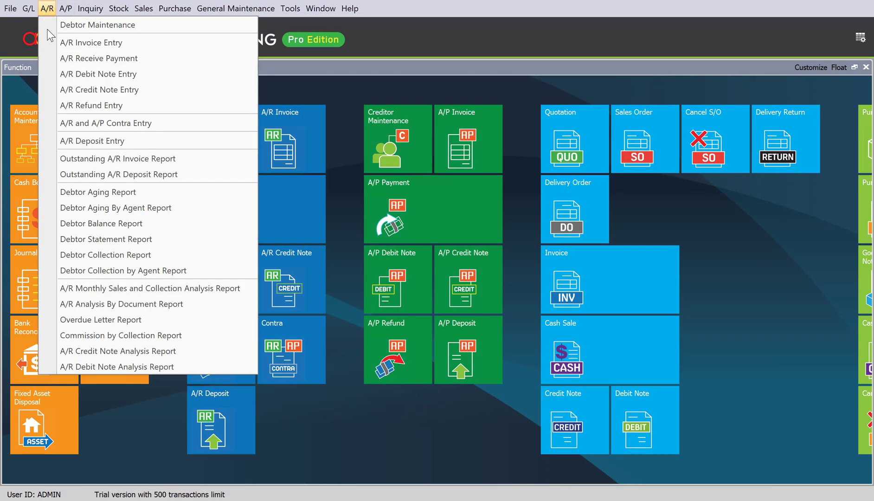
{"action": "left_click", "coordinate": [169, 197]}
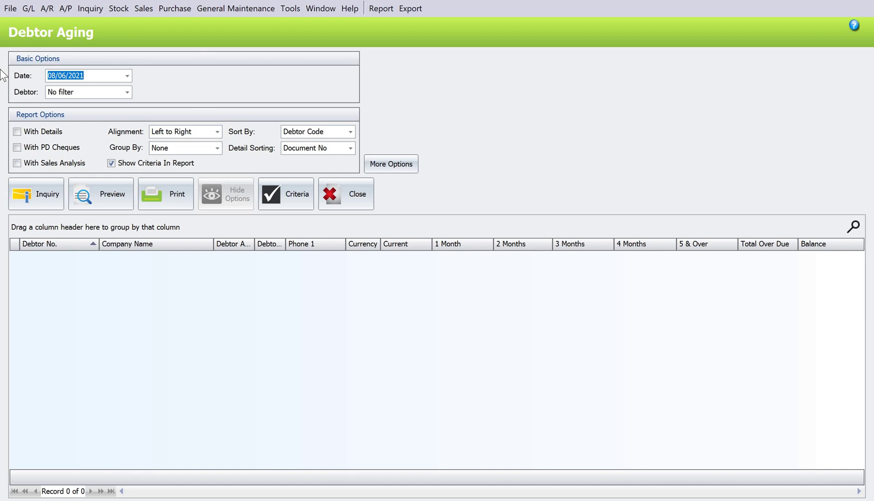
{"action": "type", "text": "01012020"}
{"action": "key", "text": "Tab"}
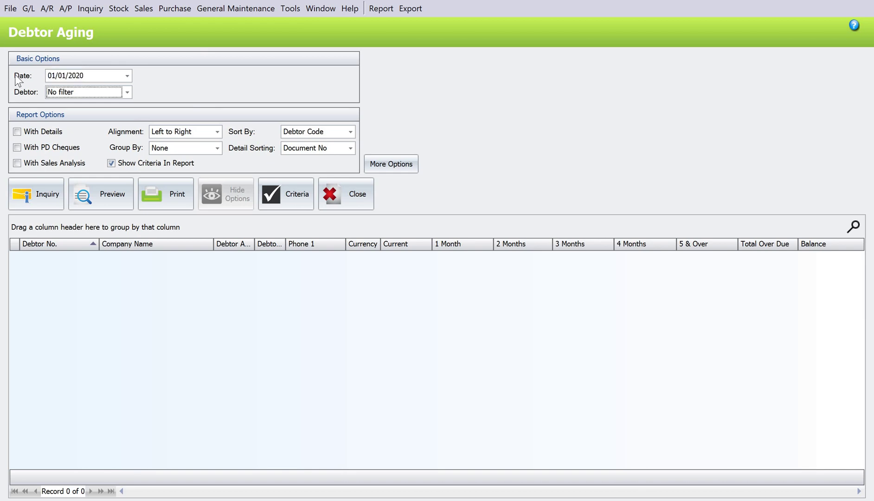
{"action": "left_click", "coordinate": [28, 182]}
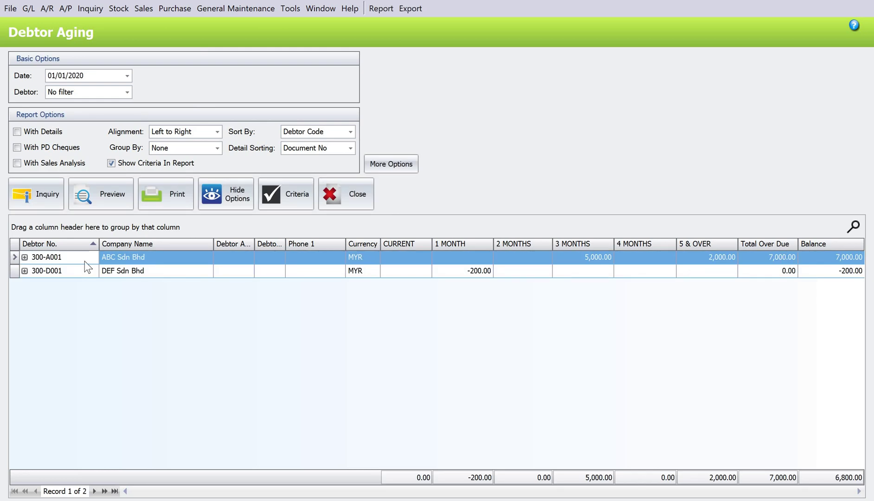
Expand the ABC Sdn Bhd and DEF Sdn Bhd rows to show their document details
{"action": "left_click", "coordinate": [596, 259]}
{"action": "left_click", "coordinate": [725, 258]}
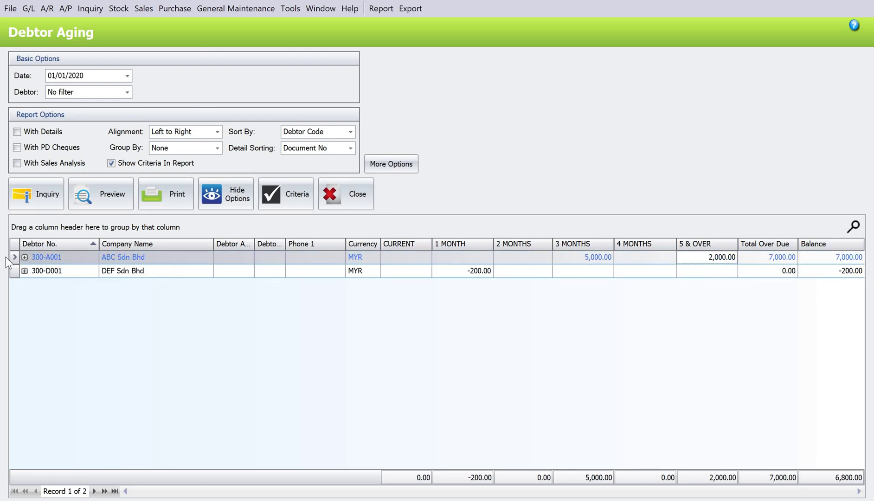
{"action": "left_click", "coordinate": [25, 257]}
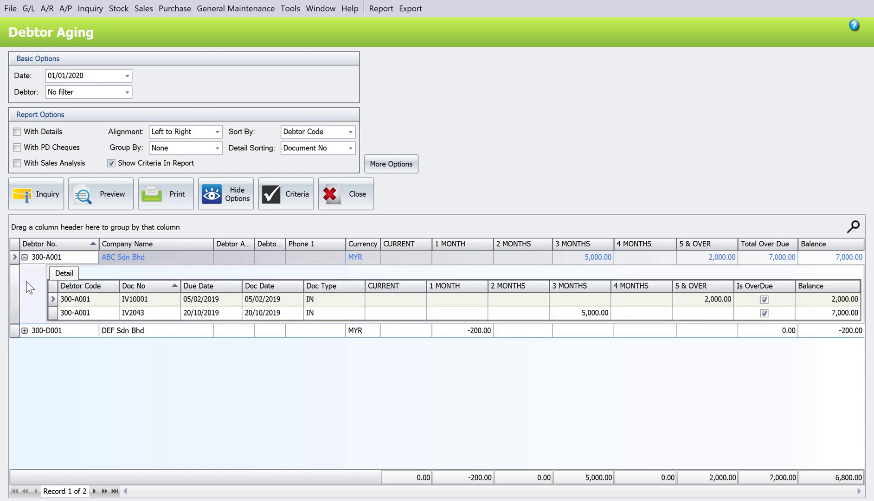
{"action": "left_click", "coordinate": [24, 330]}
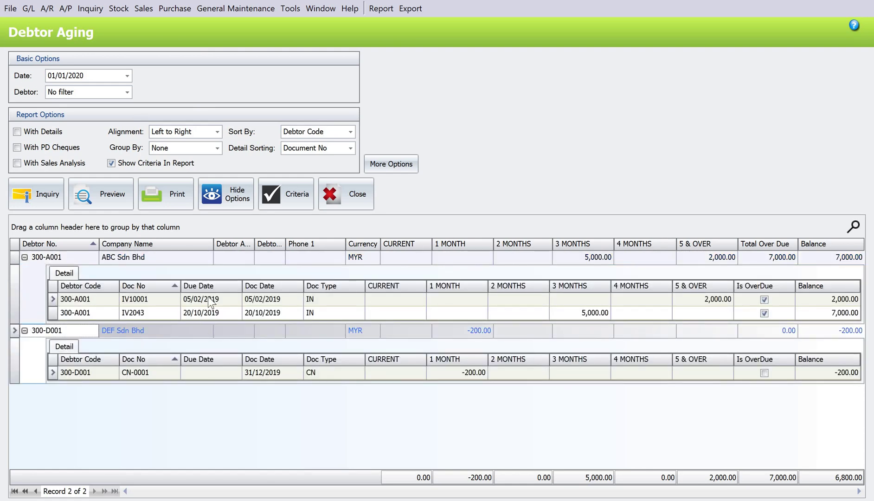